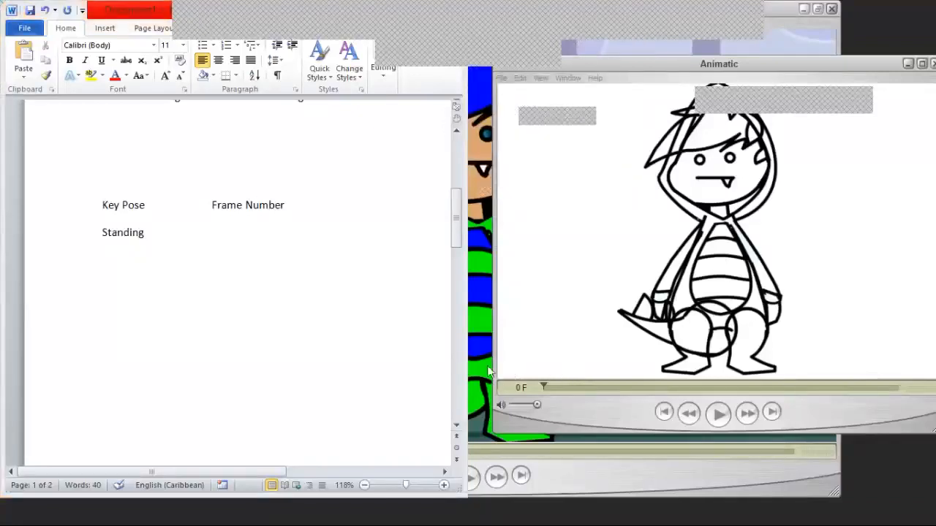
- Enter frame number 1 for the Standing pose, aligned under the Frame Number heading
click(238, 235)
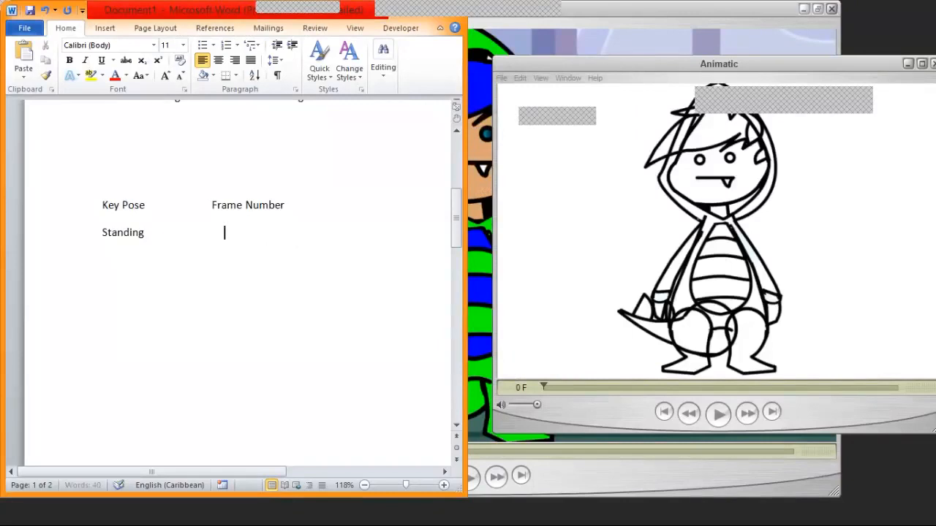
text(1)
click(164, 234)
- Scrub the animatic to the end of the zoom and add a "Camera Zooms" row with frames 1-26 below Standing
mouse_move(547, 388)
mouse_down()
mouse_move(583, 391)
mouse_move(580, 384)
mouse_up()
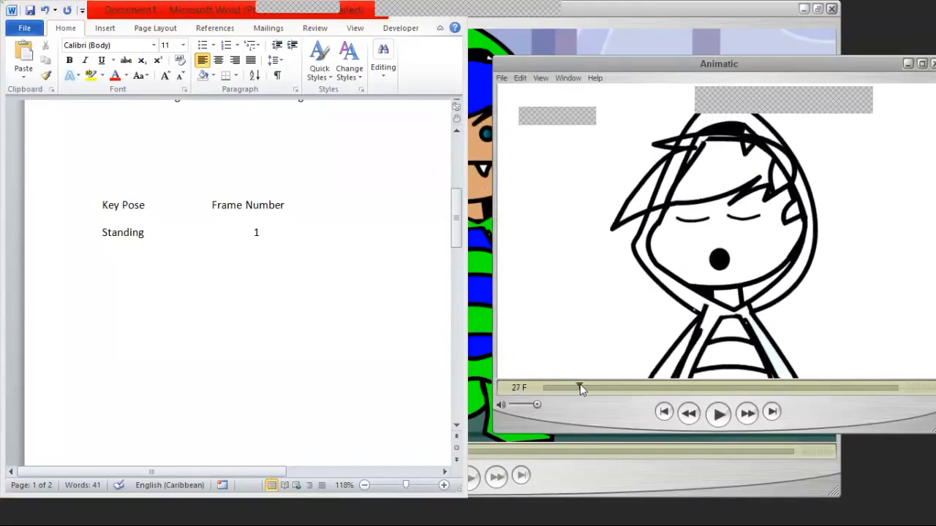
click(267, 232)
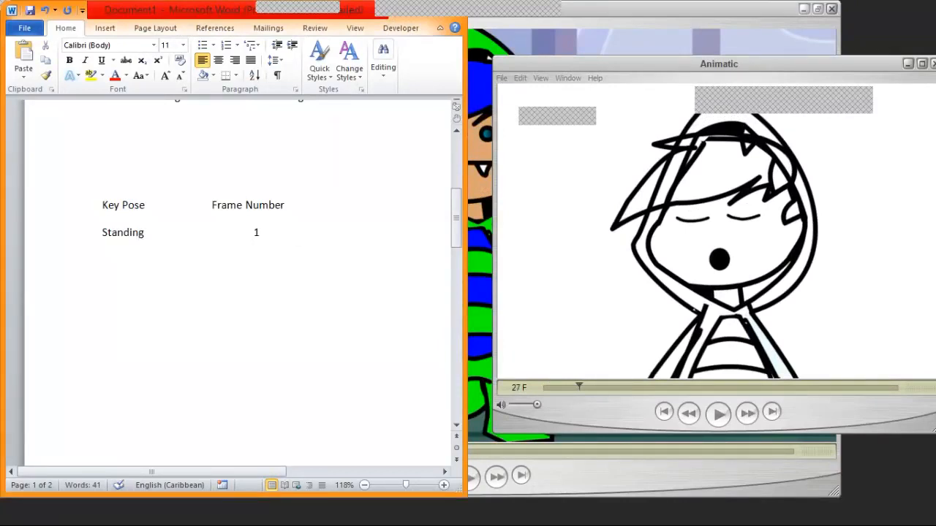
key(Return)
text(Camera Zooms)
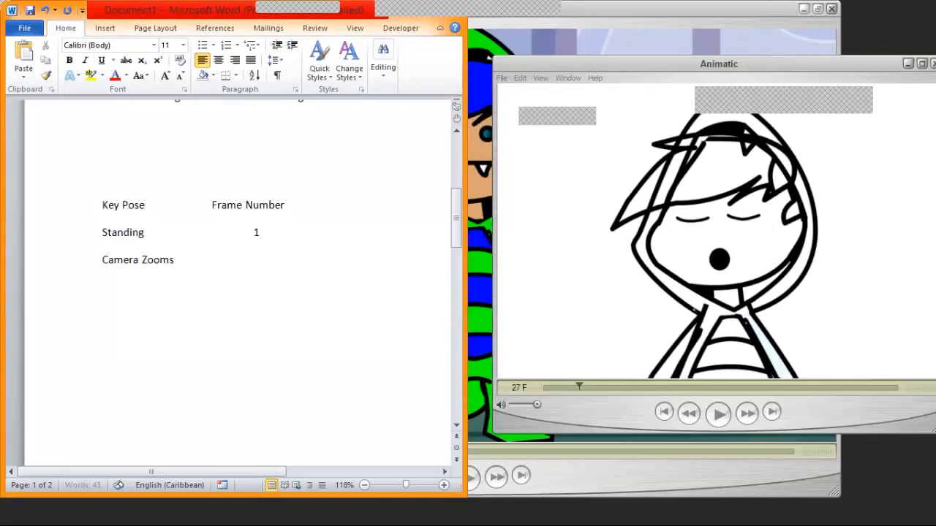
key(Tab)
text(1)
text(-26)
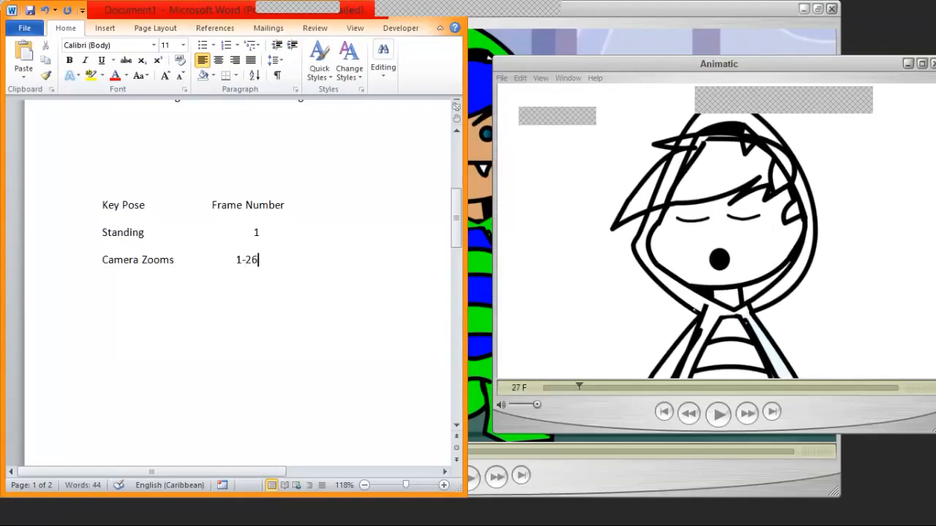
click(237, 261)
- Rewind the animatic, then extend the pose names to "Standing Eyes Open" and "Camera Zooms In", realigning the Standing row's frame number
click(532, 395)
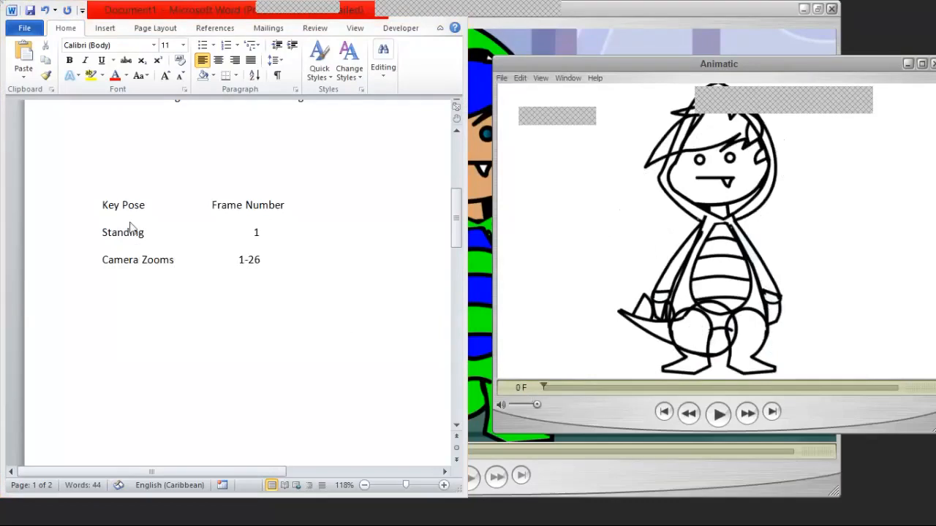
click(153, 233)
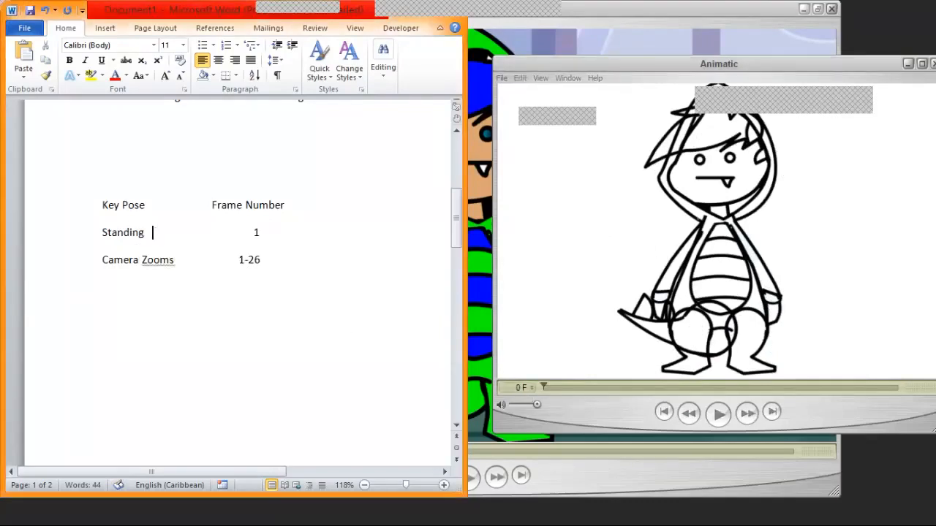
text(Eyes Open)
key(BackSpace)
key(BackSpace)
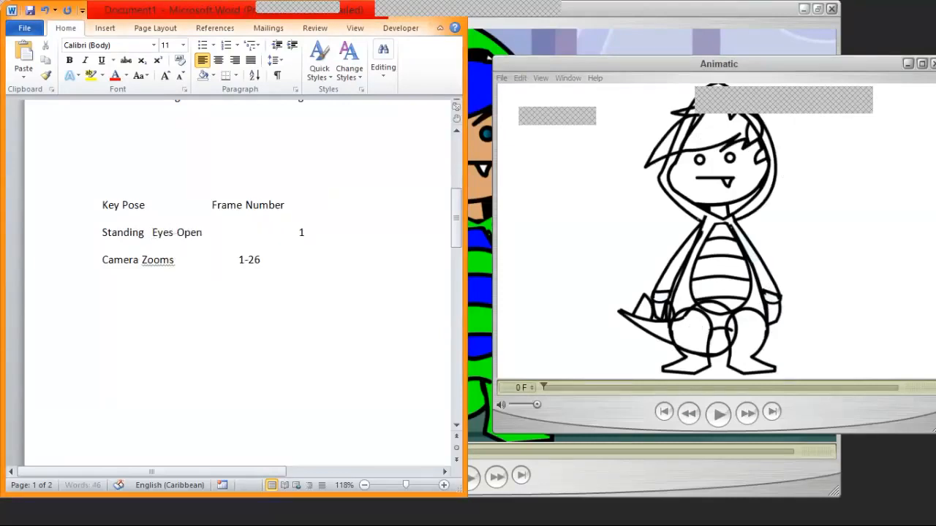
key(BackSpace)
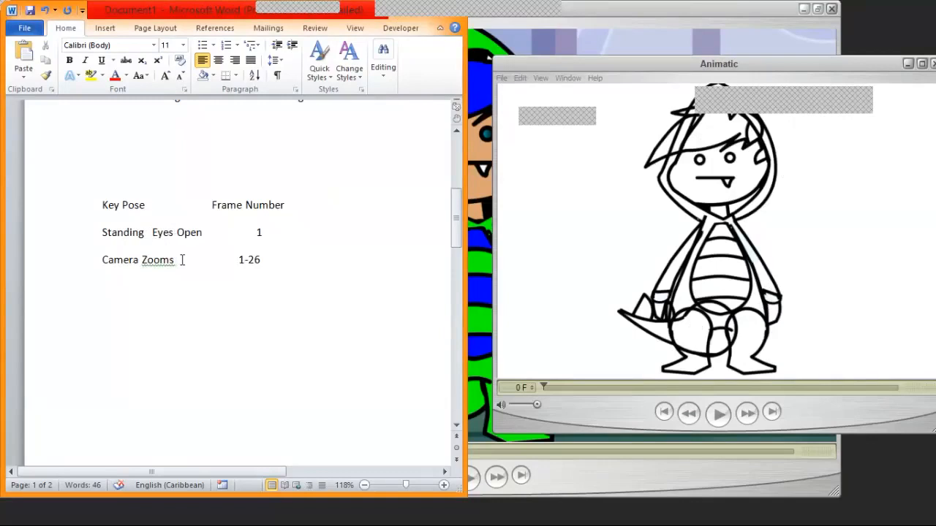
click(182, 259)
text(In)
click(290, 261)
- Move the animatic to frame 24 and insert an "Eyes Close" row with frame 24 below the Standing row
drag(554, 385, 574, 388)
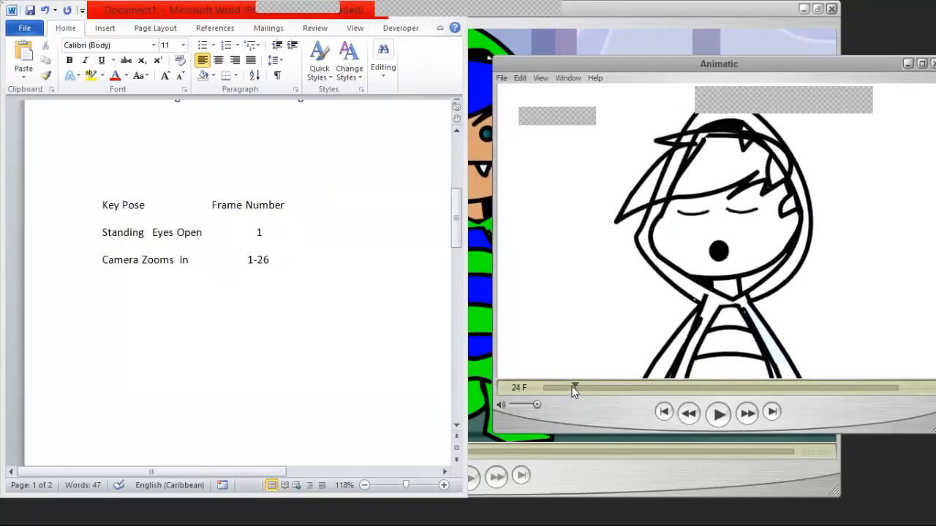
click(271, 236)
key(Return)
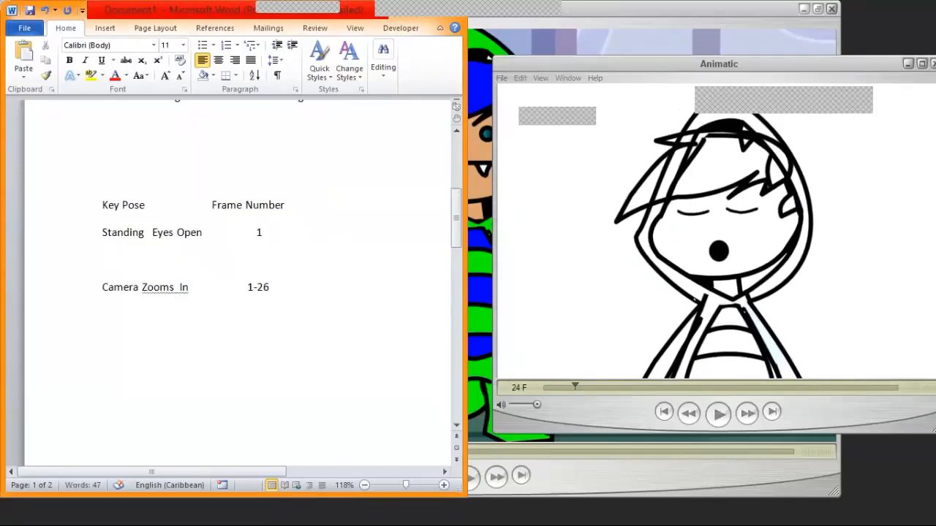
text(Eyes Close 24)
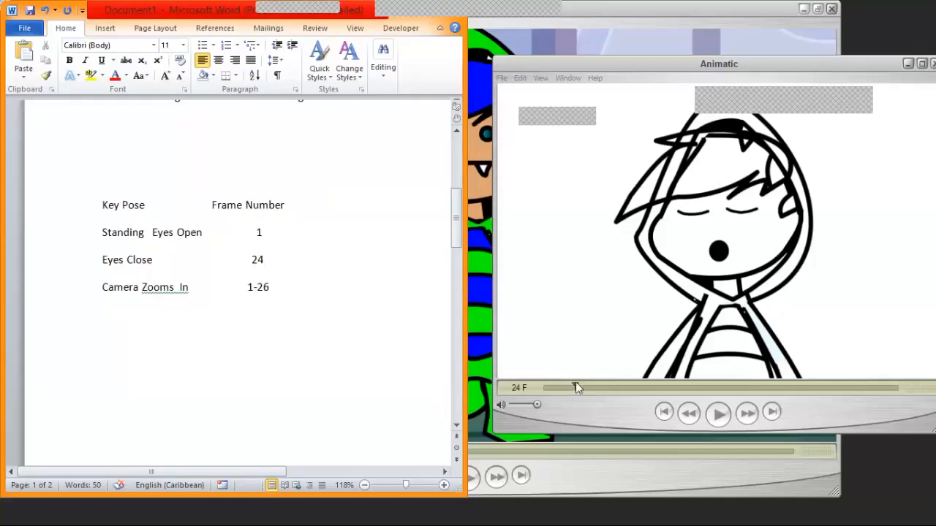
- Scrub the animatic past the closed-eyes pose and settle on the raised-hands pose at frame 61
mouse_move(580, 387)
mouse_down()
mouse_move(605, 387)
mouse_move(590, 387)
mouse_up()
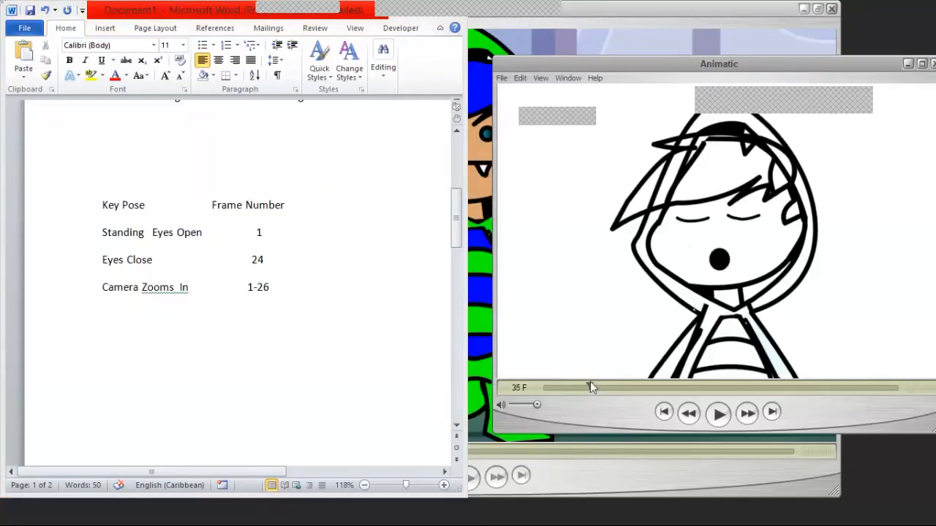
mouse_move(590, 386)
mouse_down()
mouse_move(552, 387)
mouse_move(582, 375)
mouse_move(590, 386)
mouse_up()
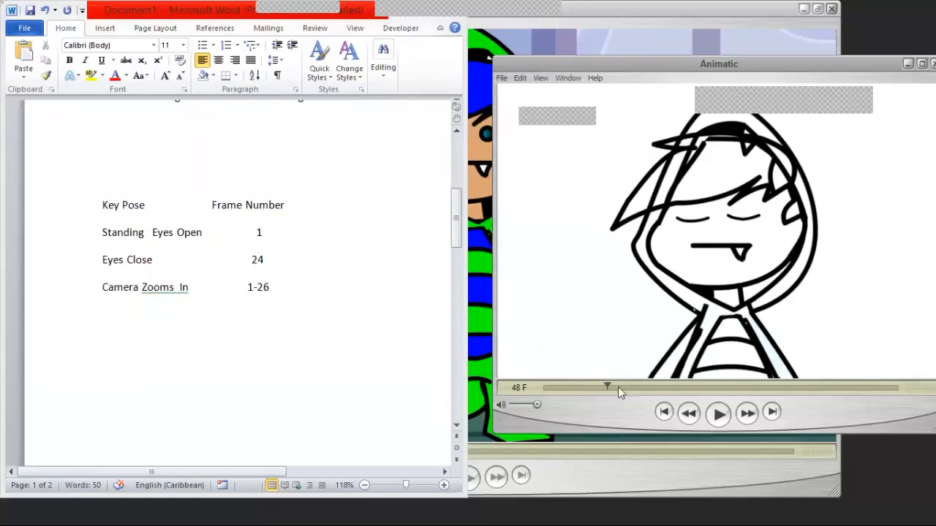
drag(610, 384, 622, 388)
key(Right)
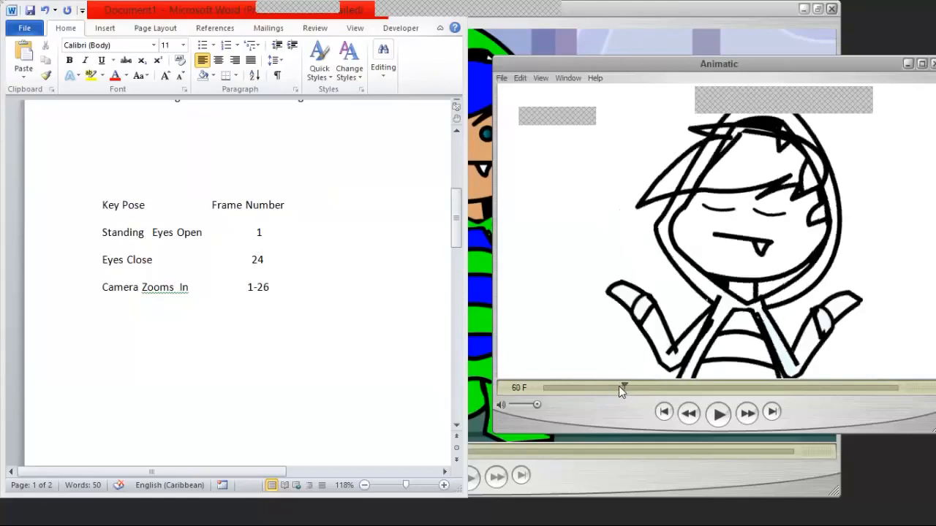
key(Right)
key(Left)
key(Left)
key(Right)
- Add a "Moves to right hands up" row with frame number 61 below Camera Zooms In
click(125, 322)
click(306, 285)
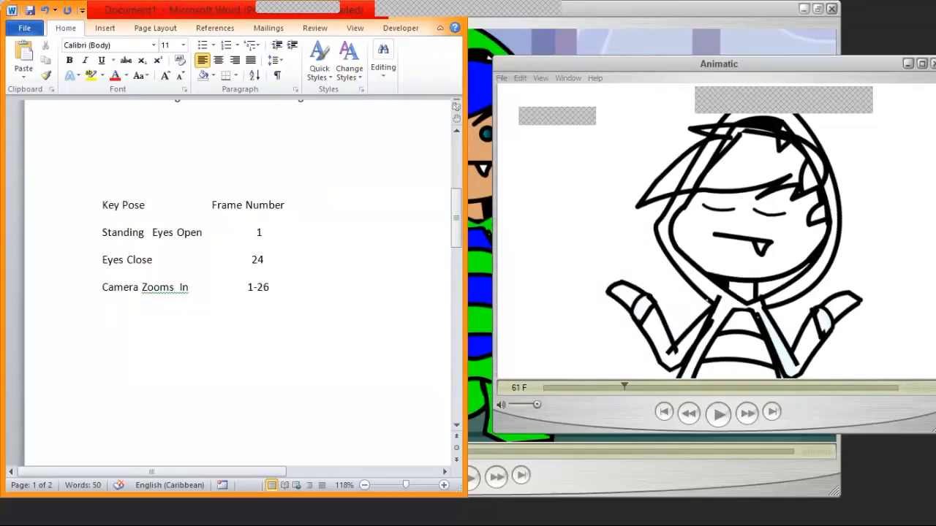
key(Return)
text(Mov)
text(es to r)
text(ight hand)
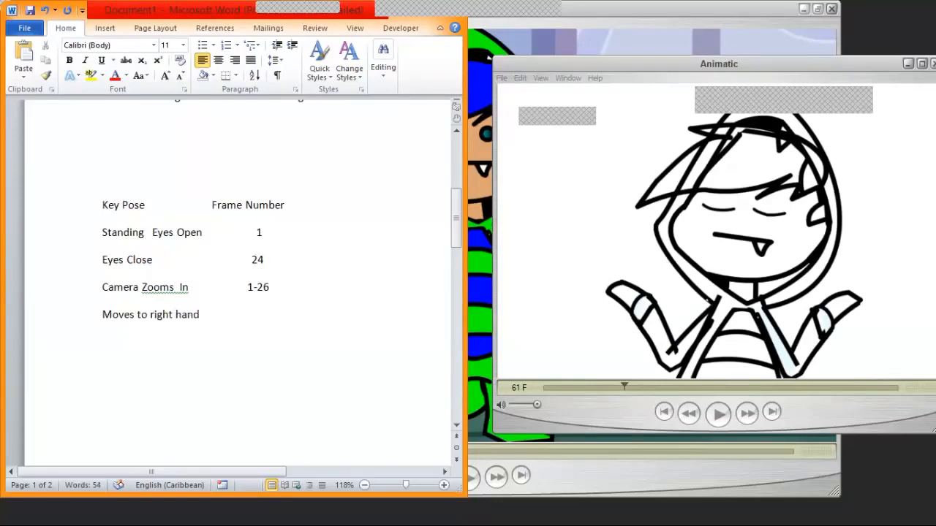
text(s in a)
key(BackSpace)
key(BackSpace)
key(BackSpace)
key(BackSpace)
text(up)
key(Tab)
text(61)
- Scrub the animatic past the raised-hands pose and stop at the folded-arms pose on frame 120
drag(627, 389, 658, 386)
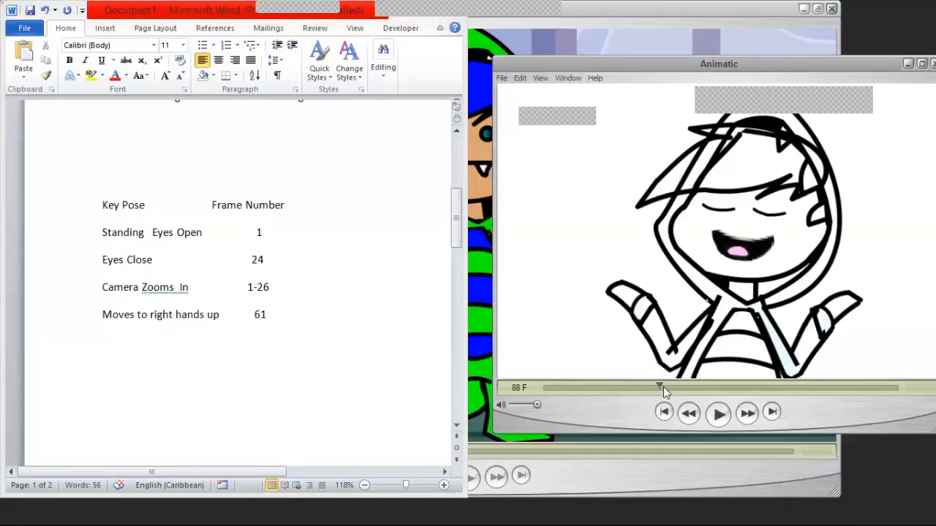
drag(674, 387, 704, 383)
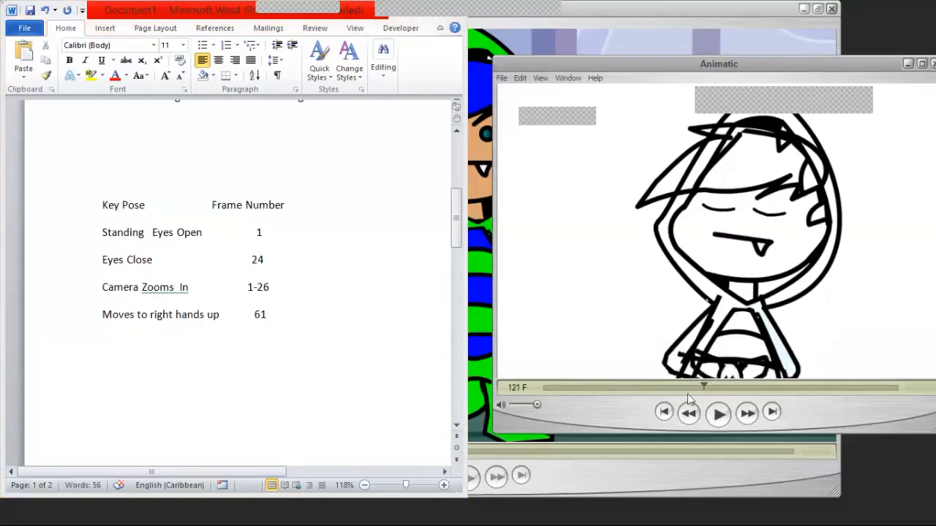
key(Left)
key(Left)
key(Right)
key(Left)
key(Right)
- Add an "Arms folded" row with frame number 120, aligned with the other frame numbers
click(268, 315)
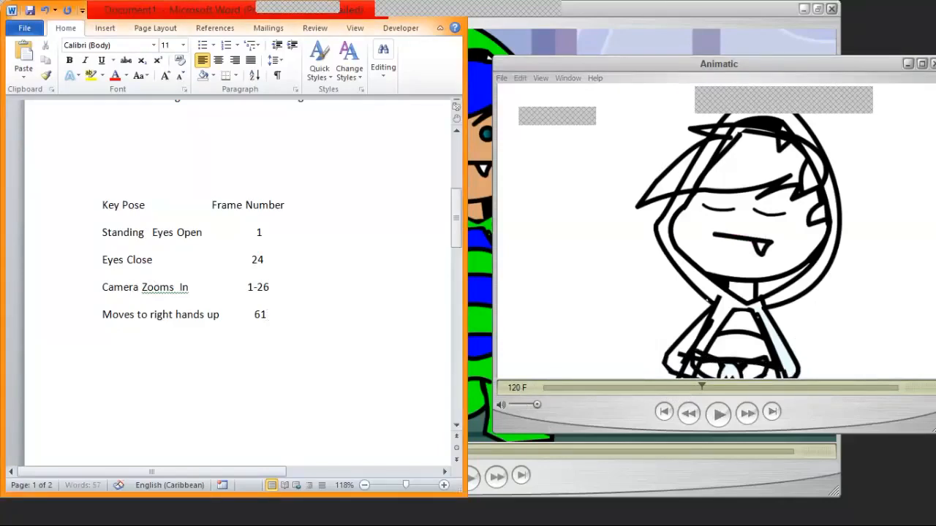
key(Return)
text(Arms folded)
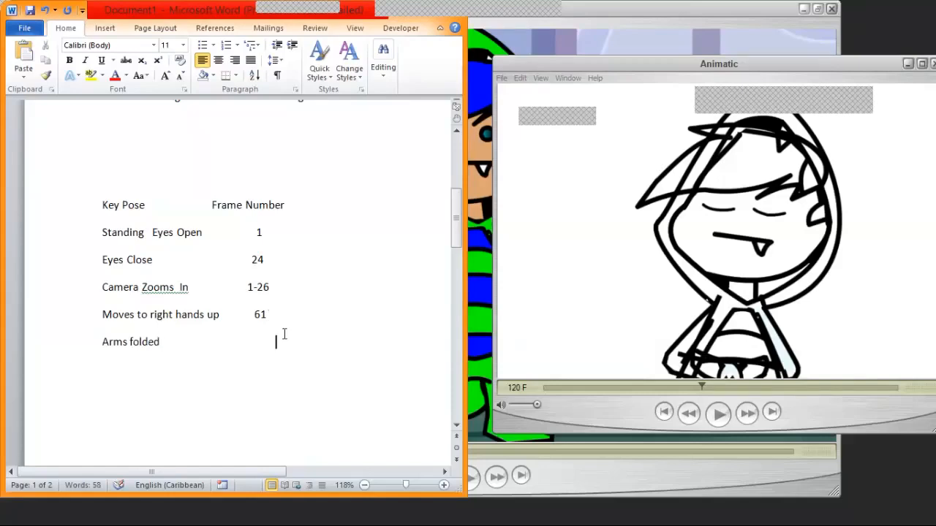
key(Tab)
key(Tab)
key(Tab)
text(120)
key(Left)
key(Left)
key(Left)
key(BackSpace)
- Scrub the animatic past the folded-arms pose and stop where the eyes open halfway at frame 153
mouse_move(706, 386)
mouse_down()
mouse_move(717, 386)
mouse_move(698, 385)
mouse_up()
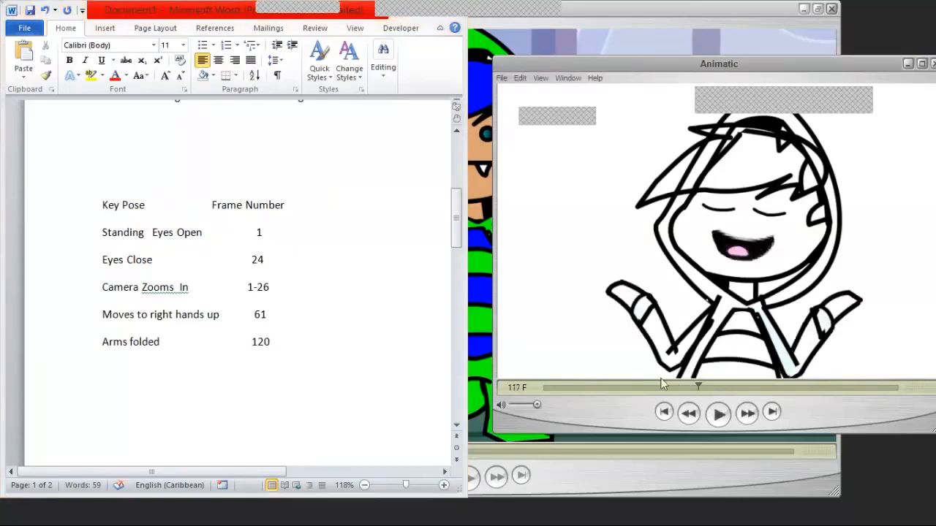
mouse_move(611, 372)
mouse_down()
mouse_move(570, 375)
mouse_move(614, 370)
mouse_move(750, 388)
mouse_up()
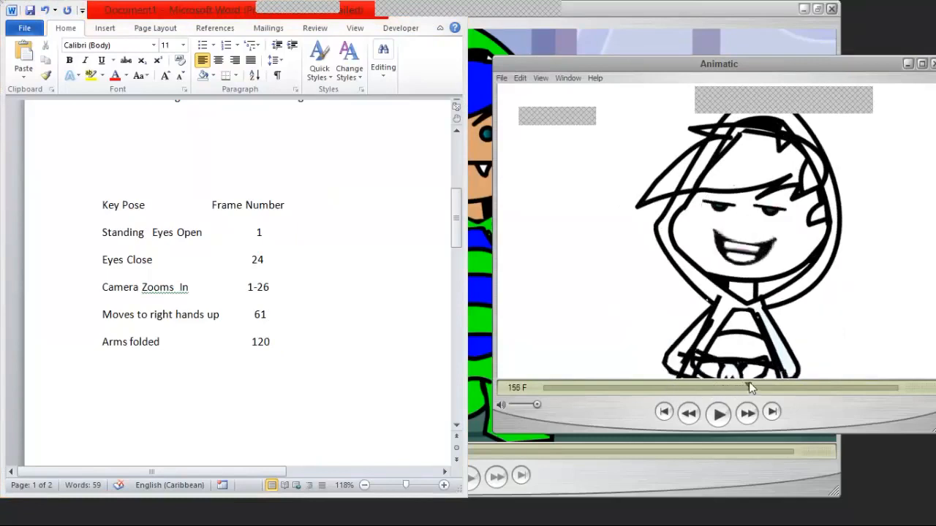
key(Left)
key(Left)
key(Left)
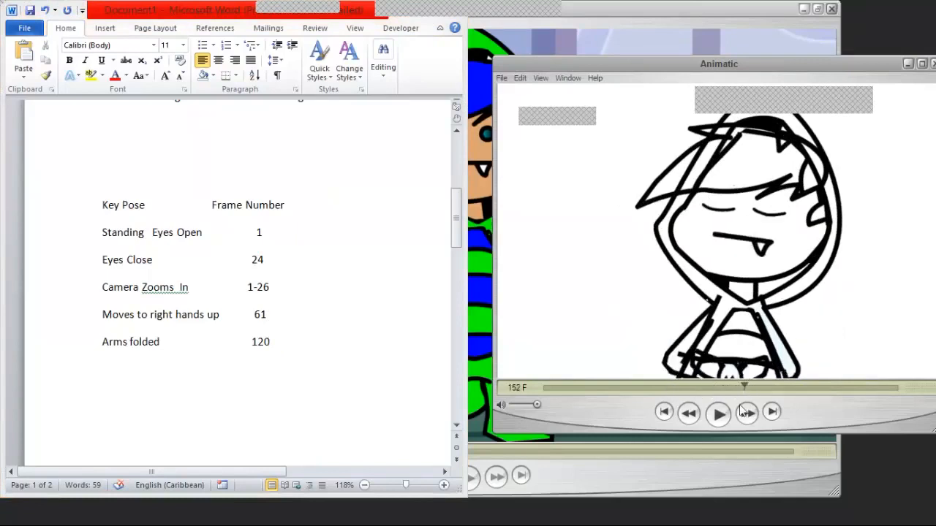
key(Right)
key(Left)
key(Right)
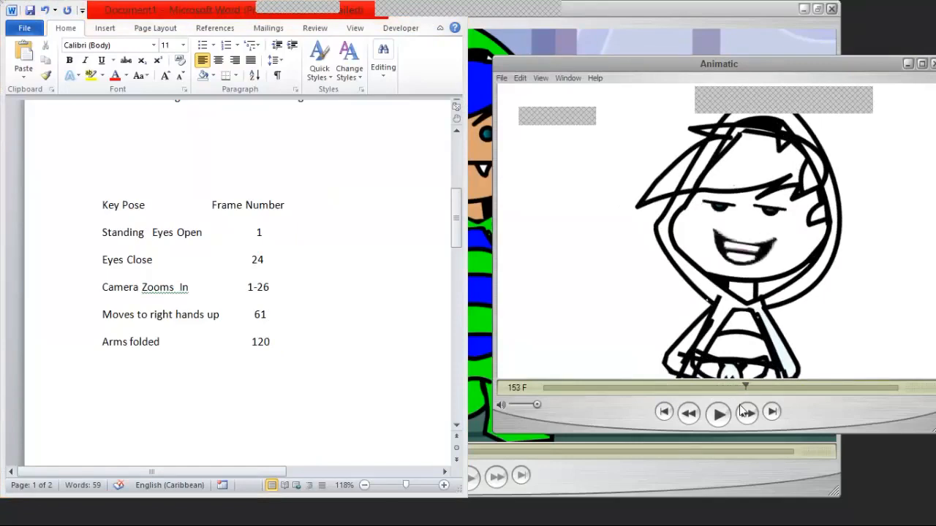
- Add an "Eyes open half" row with frame number 153 below Arms folded
click(279, 340)
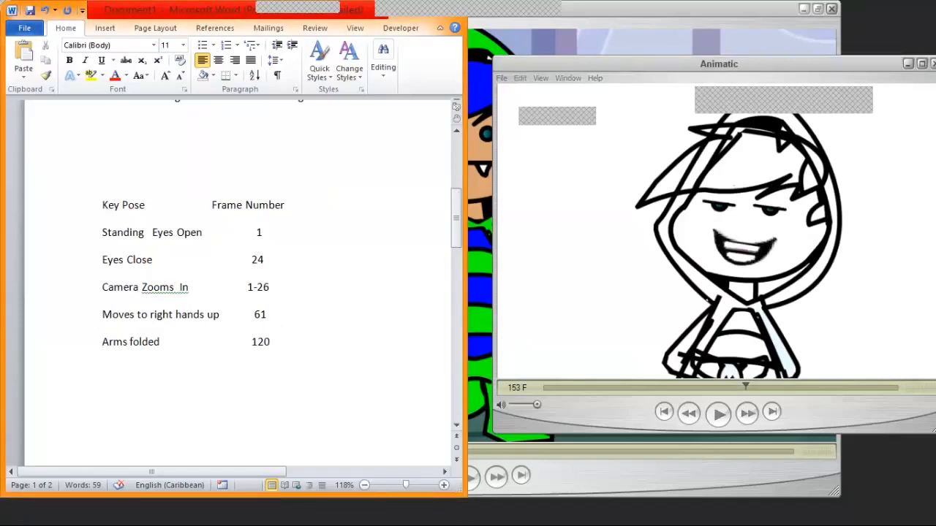
key(Return)
text(Eyes open half)
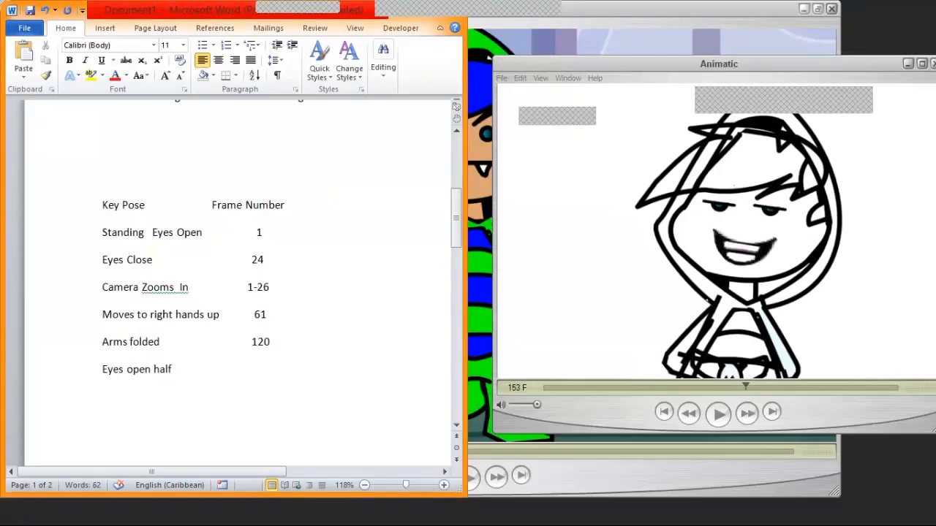
text(153)
key(Left)
key(Left)
key(Left)
- Move the animatic to frame 157 and add a "Body shift left" row with frame number 157, aligned under the other numbers
drag(751, 385, 754, 386)
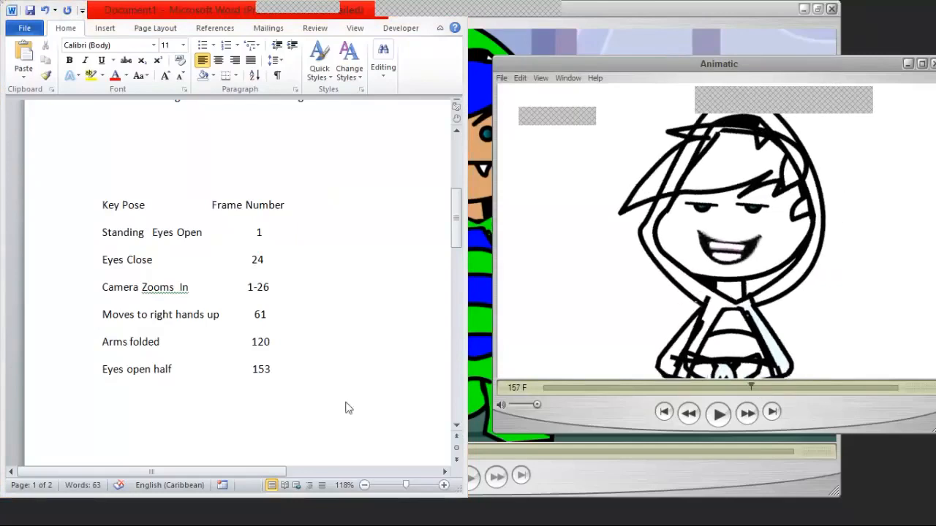
click(295, 373)
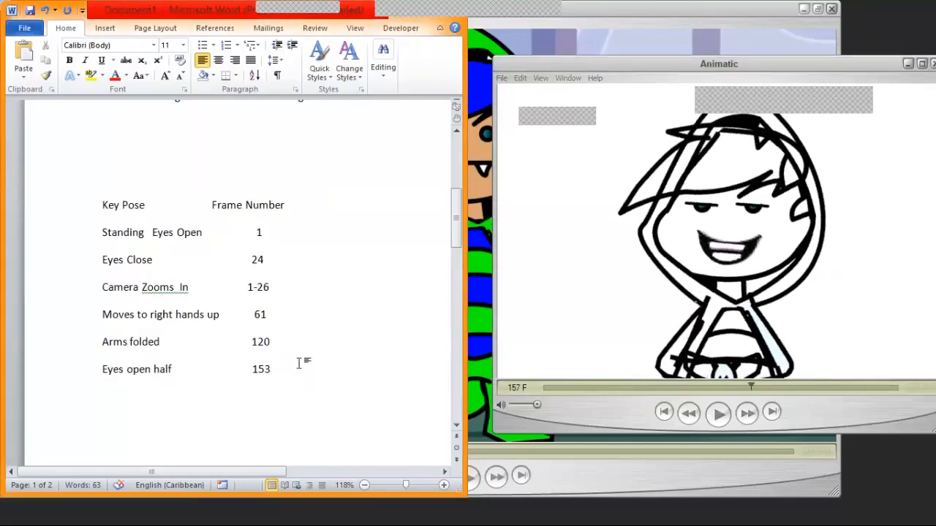
key(Return)
text(Body shift)
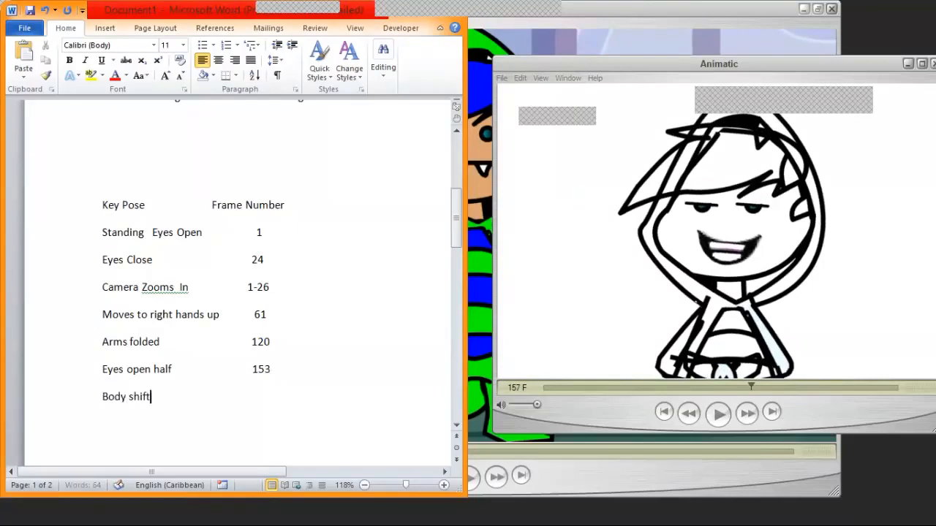
text( left)
key(Tab)
key(Tab)
key(Tab)
text(157)
click(257, 396)
key(BackSpace)
- Step through the animatic to the first frame where the eyes open fully and the arm extends, frame 183
drag(750, 388, 787, 383)
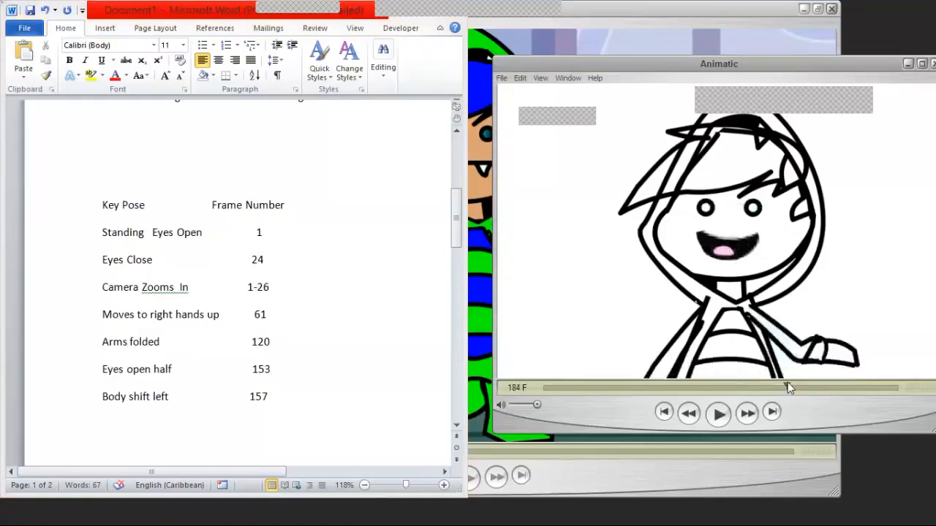
key(Left)
key(Right)
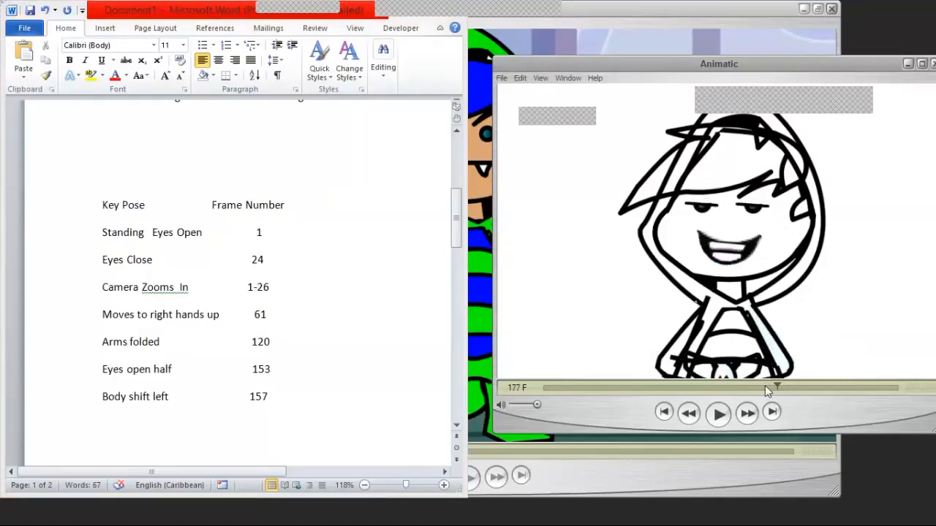
key(Right)
key(Right)
key(Right)
key(Right)
key(Right)
key(Right)
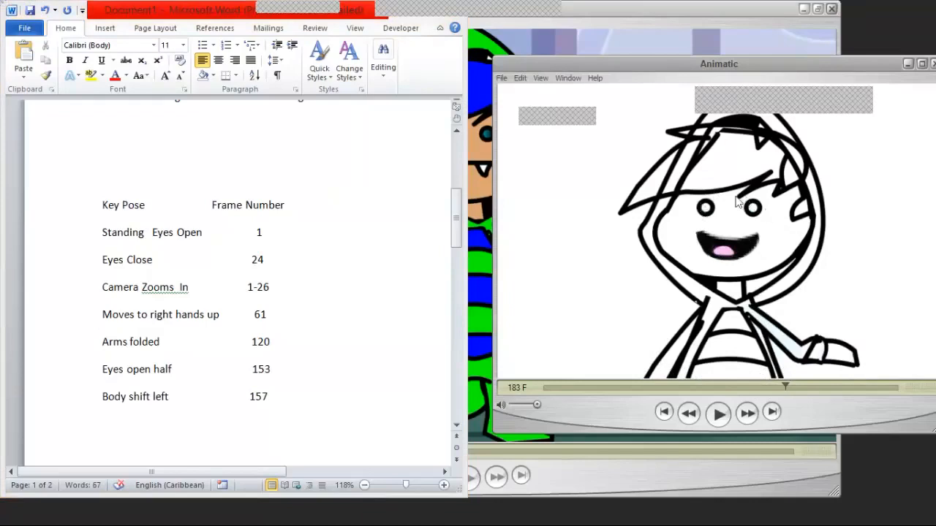
key(Left)
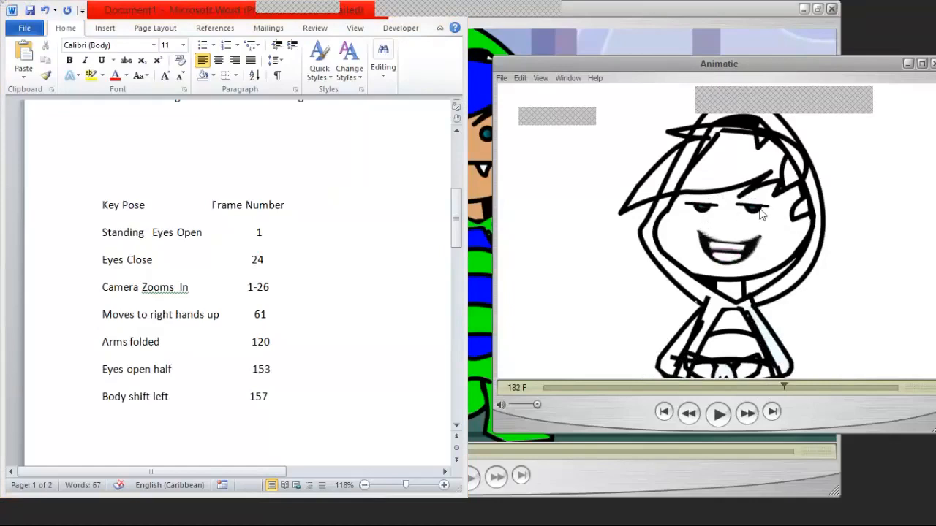
key(Right)
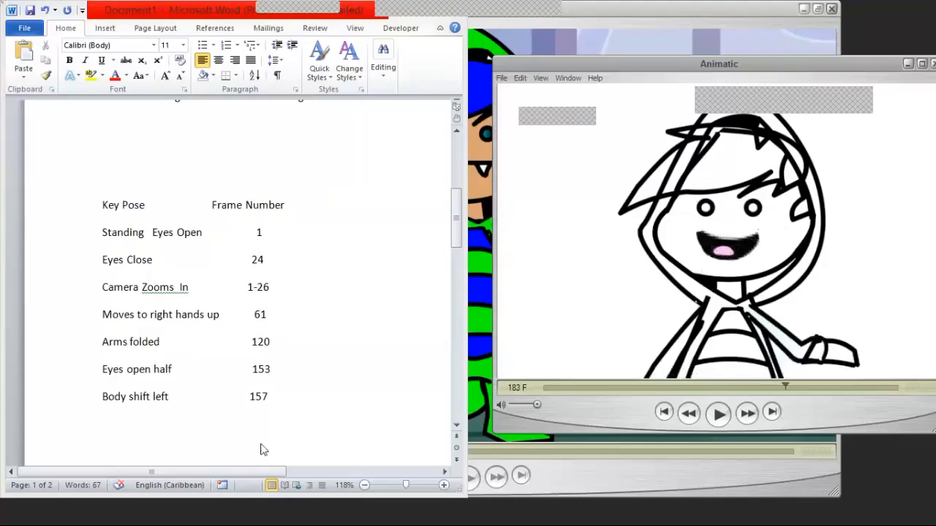
- Add an "Eyes open full Arm at side" row with frame number 183 below Body shift left
click(278, 397)
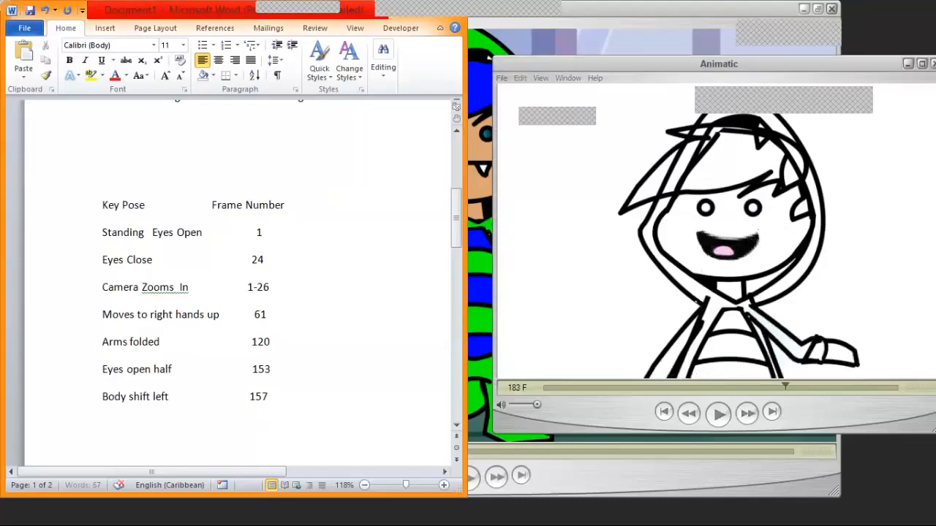
key(Return)
text(Ey)
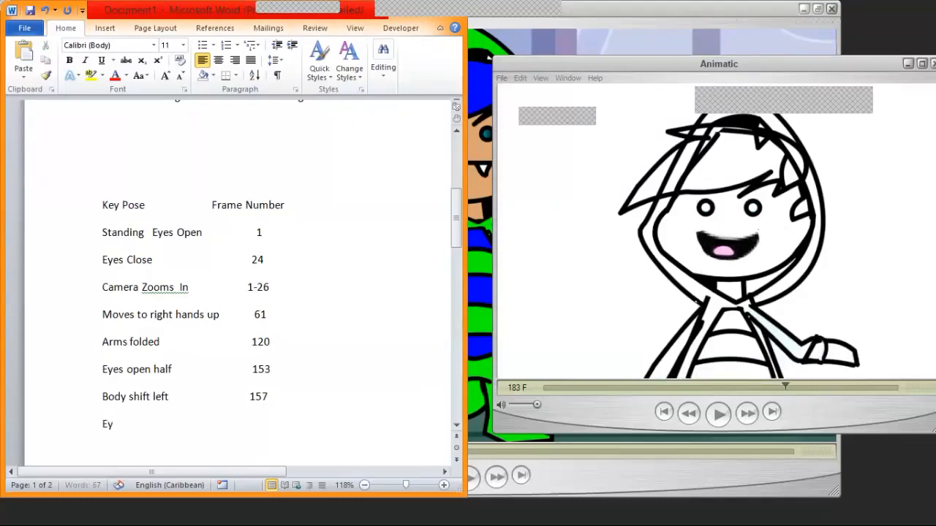
text(es opn)
text(e)
key(BackSpace)
key(BackSpace)
text(en full)
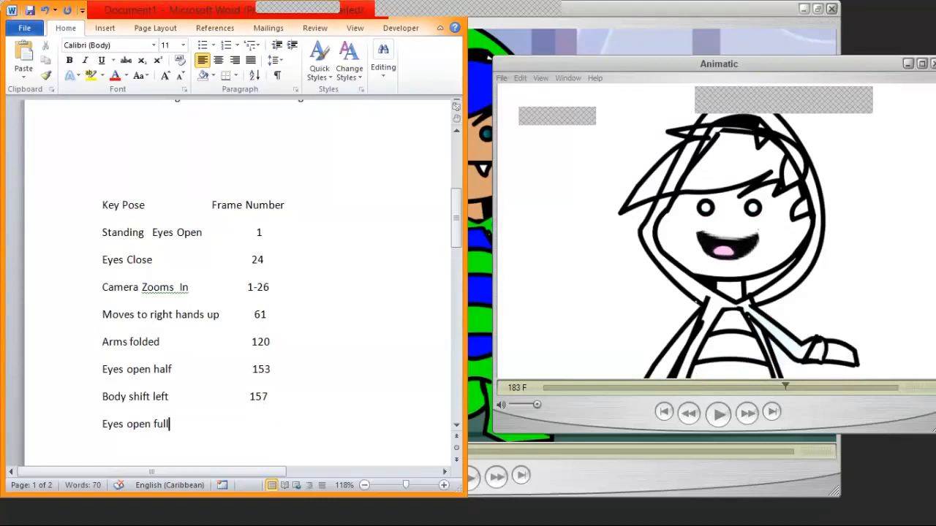
text( Arm at sda)
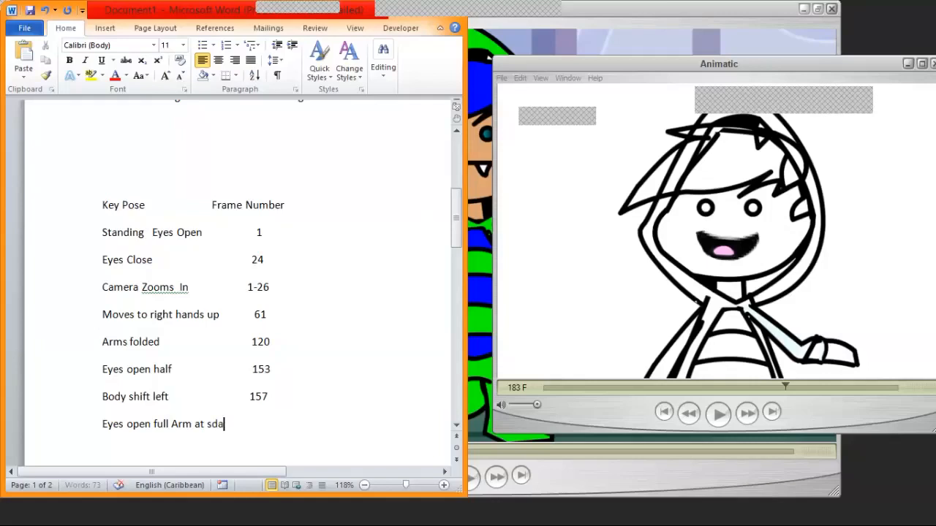
key(BackSpace)
key(BackSpace)
text(ide)
text(183)
- Step through the animatic to the first frame where the extended arm moves back in front of the body, frame 220
click(740, 143)
key(Left)
key(Right)
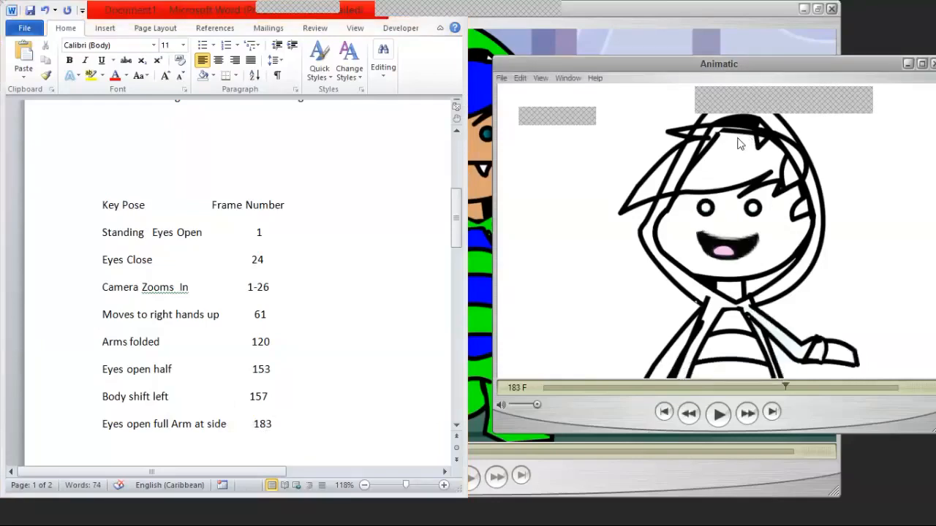
key(Left)
key(Right)
key(Right)
key(Right)
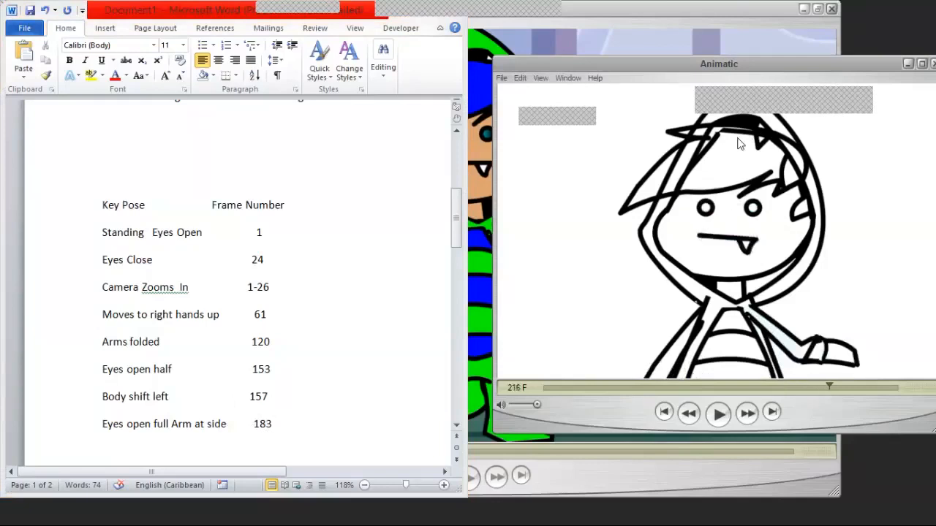
key(Right)
key(Left)
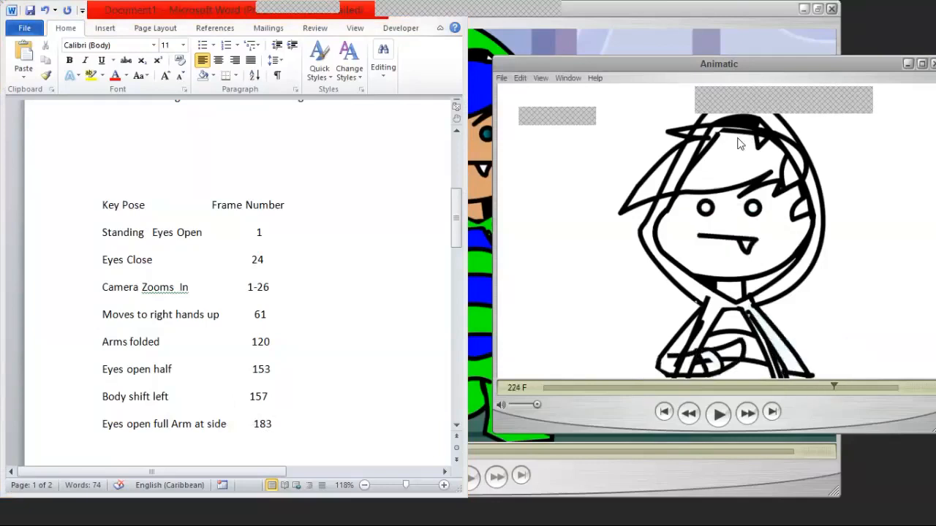
key(Right)
click(280, 423)
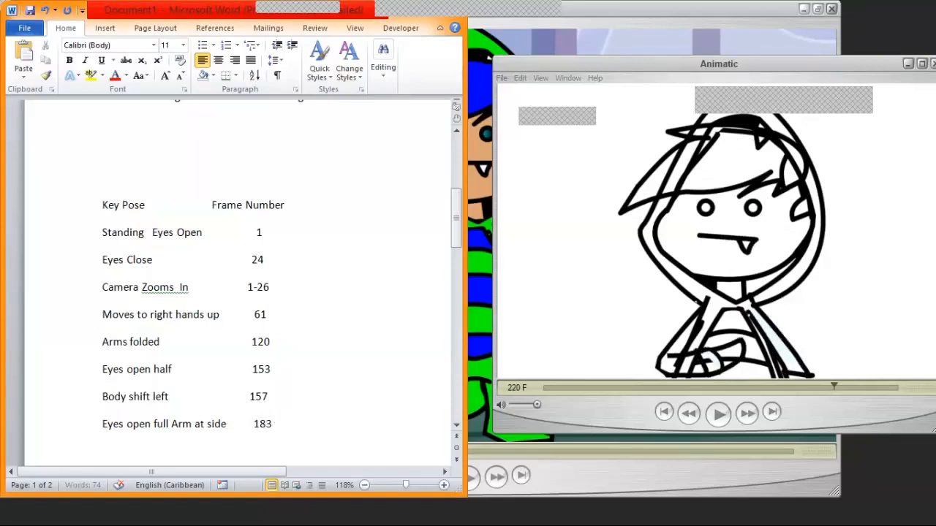
key(Return)
text(Arms move)
- Add the word "events" after Key Pose in the list heading, keeping the heading line left-aligned
click(150, 207)
key(ctrl+e)
text(E)
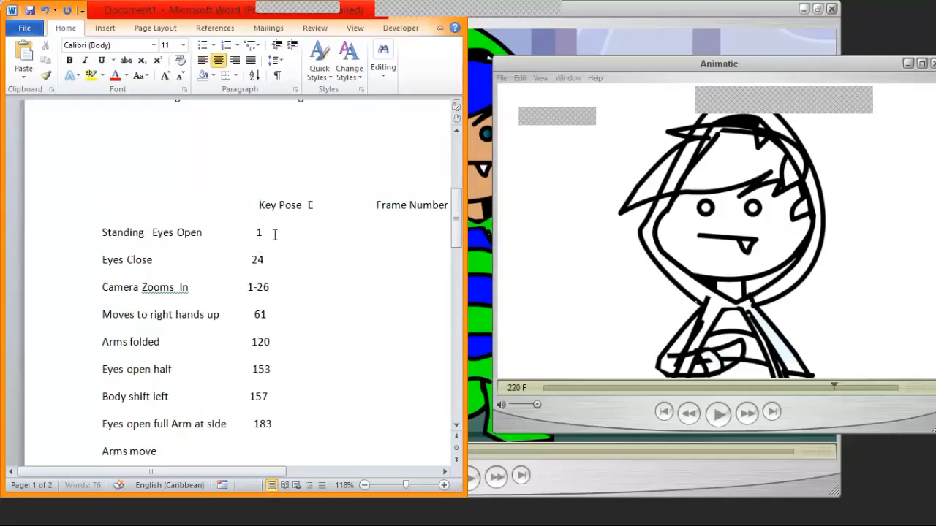
key(BackSpace)
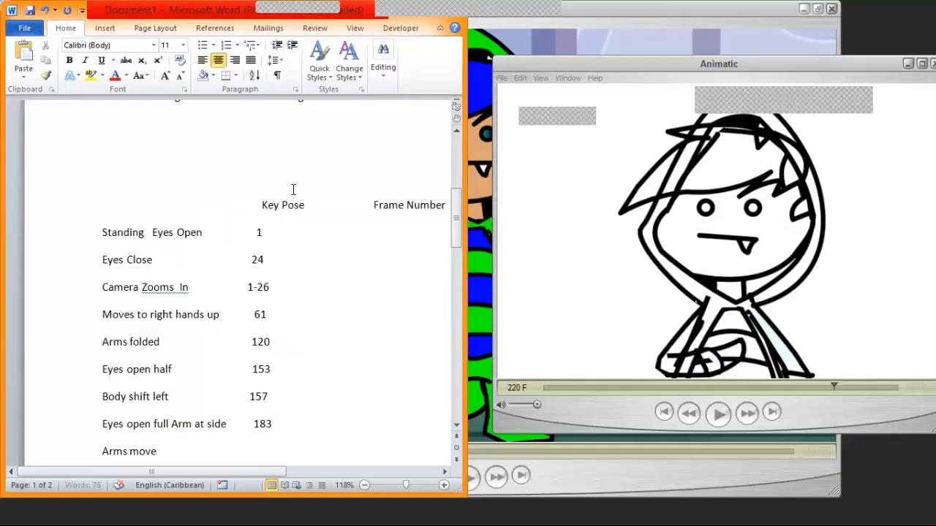
key(ctrl+l)
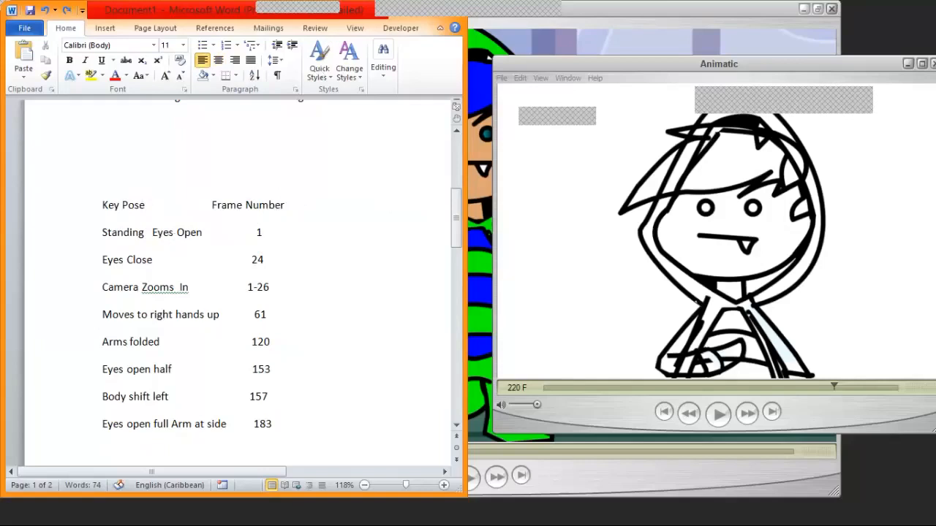
text(events)
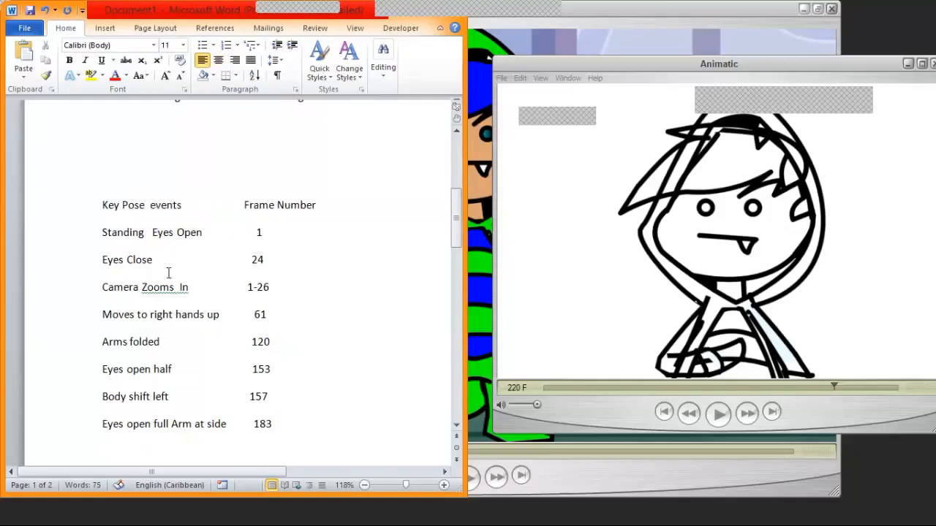
- Add an "Arm move" row with frame number 220 below the 183 row, aligned under the other numbers
click(285, 425)
key(Return)
text(Arm m)
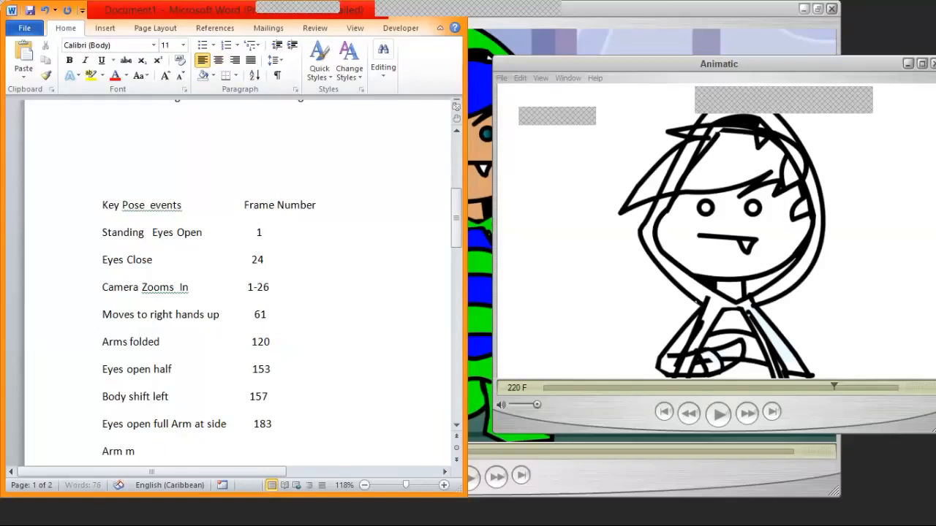
text(ove220)
key(Left)
key(Left)
key(Left)
key(BackSpace)
key(BackSpace)
key(BackSpace)
key(BackSpace)
key(BackSpace)
key(BackSpace)
key(BackSpace)
- Scrub and step the animatic to the first frame with half-closed eyes and the hand raised, frame 249
click(892, 388)
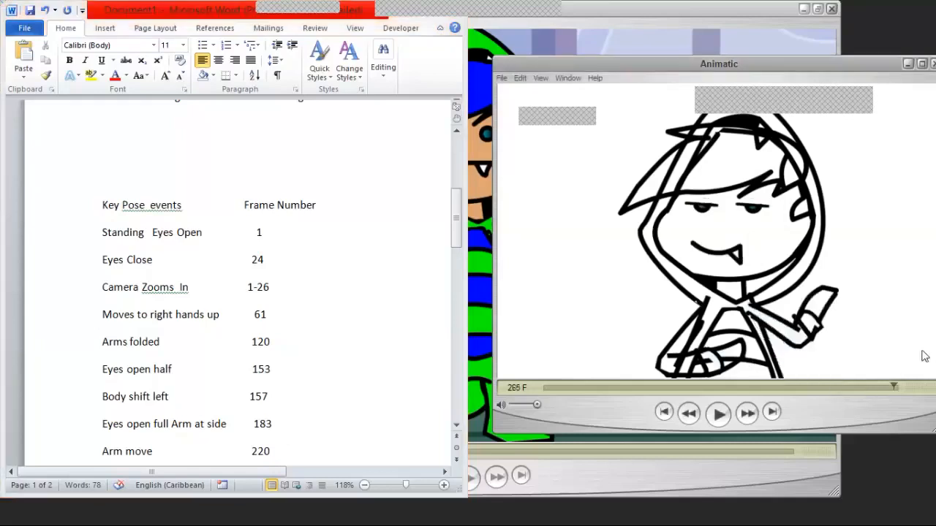
mouse_move(891, 383)
mouse_down()
mouse_move(835, 387)
mouse_move(875, 387)
mouse_up()
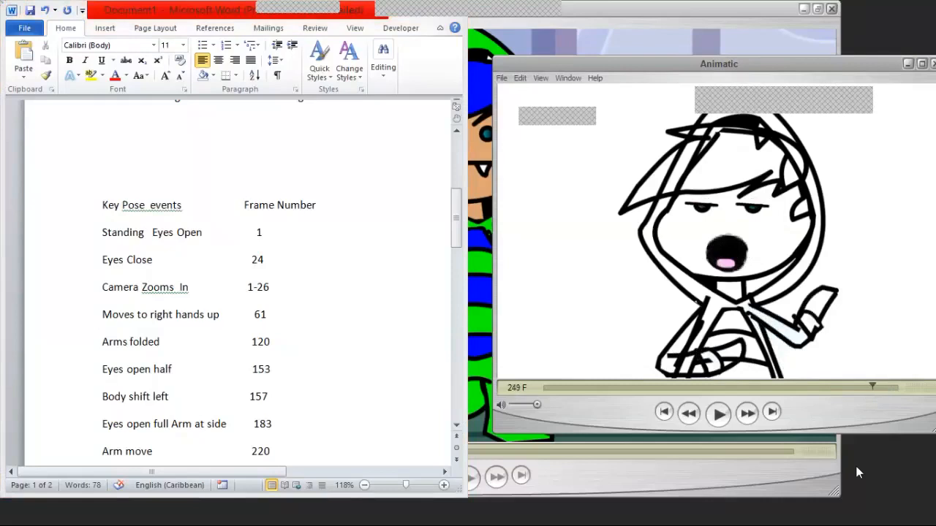
key(Left)
key(Right)
click(252, 451)
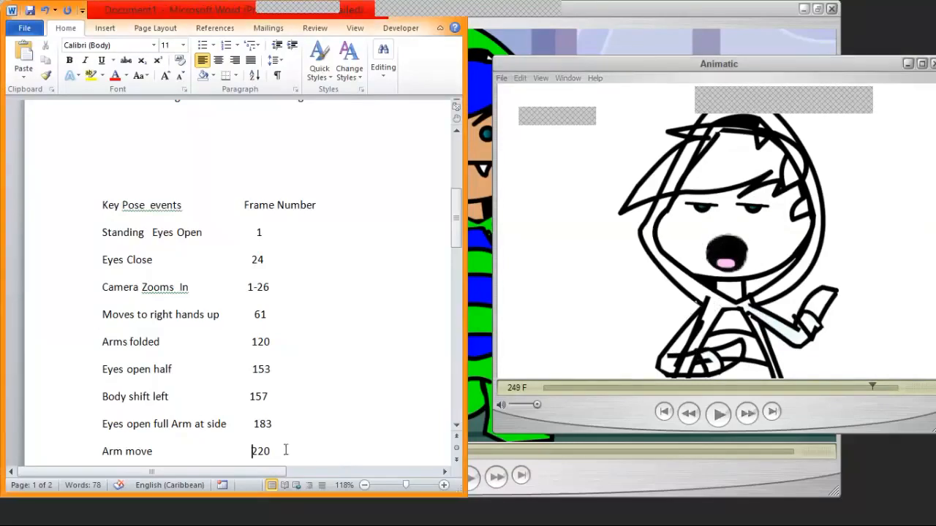
click(870, 384)
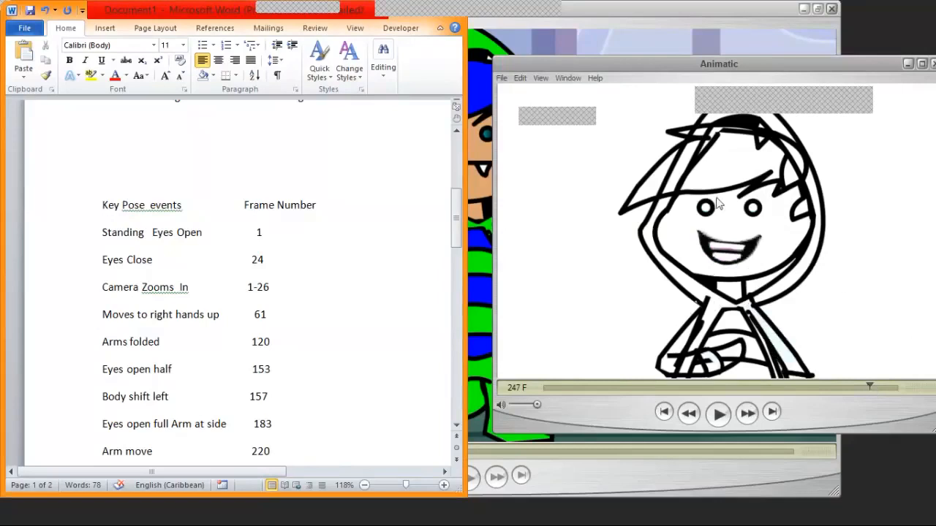
key(Right)
key(Right)
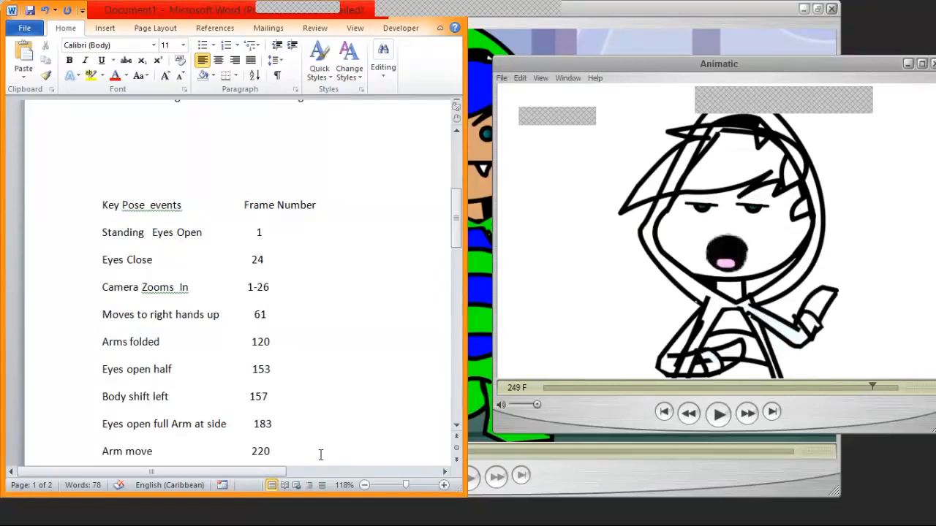
- Start a new row reading "Eyes half" below Arm move
click(274, 444)
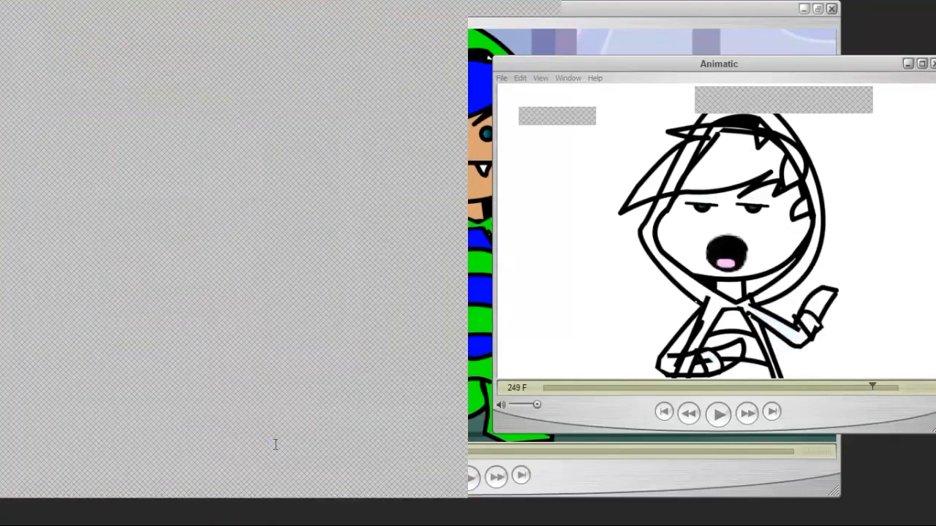
key(Return)
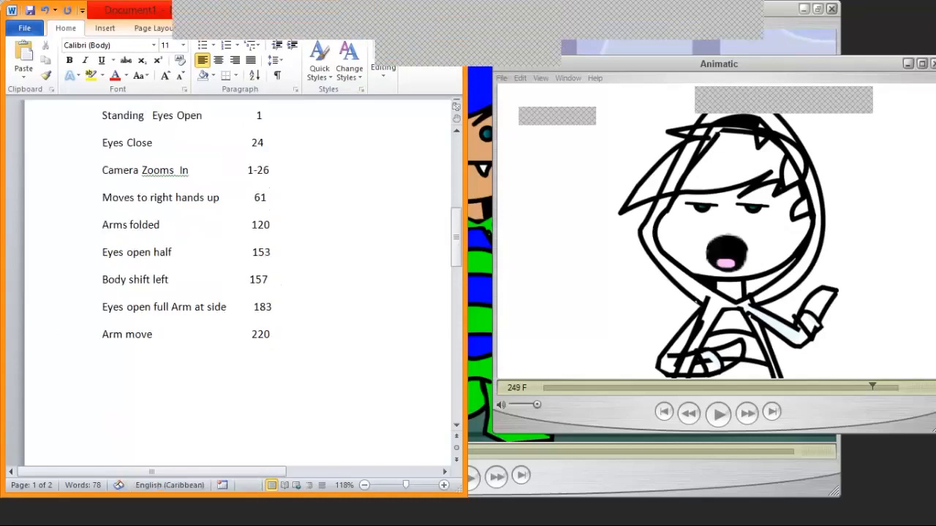
text(A)
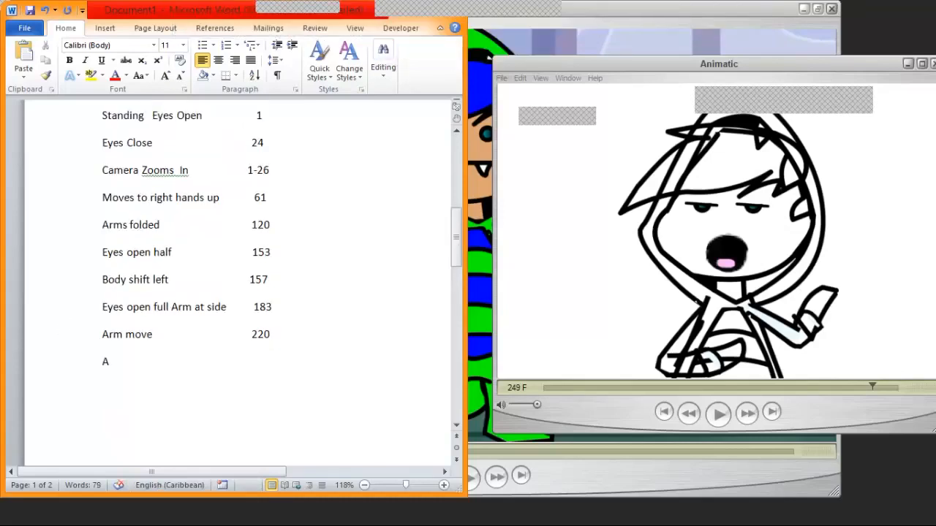
key(BackSpace)
text(Eyes half)
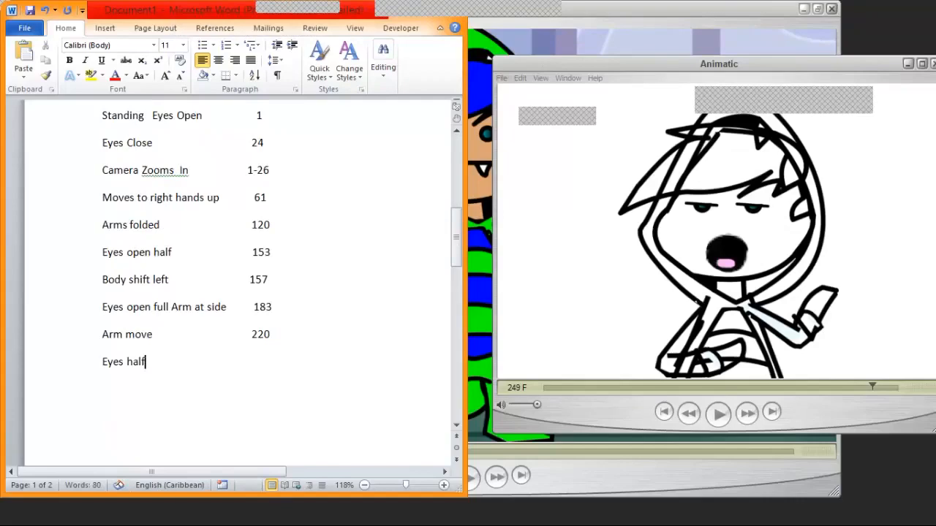